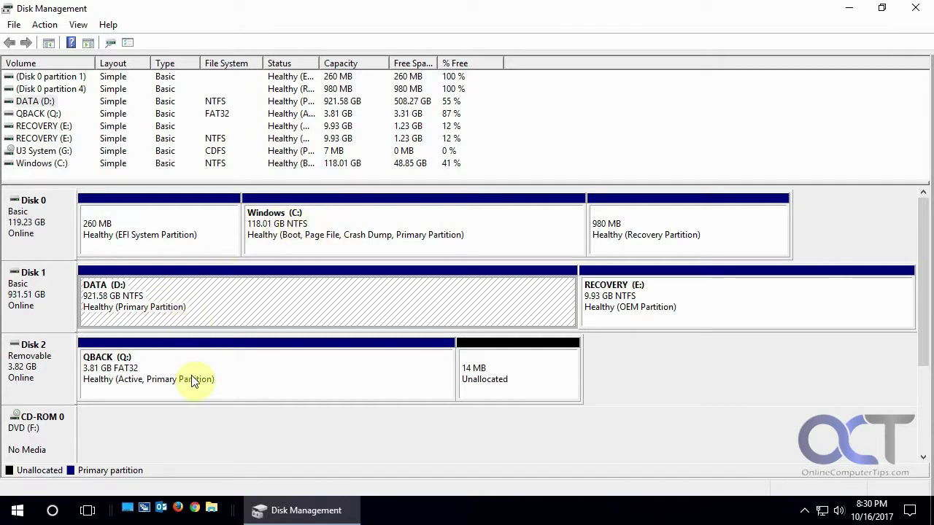
# Step: Open the classic Start menu over the Disk Management window
pyautogui.click(18, 515)
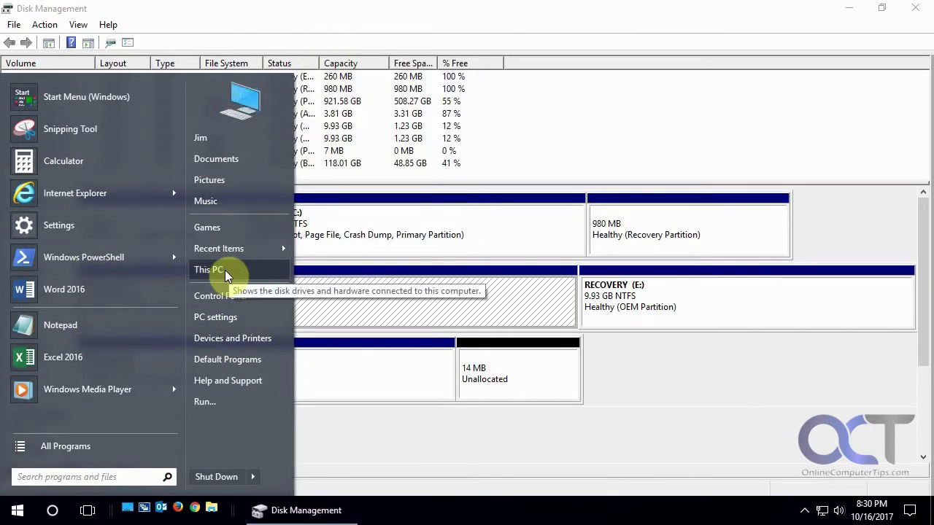
# Step: Show This PC's context menu, search for 'diskma', then dismiss the Start menu
pyautogui.rightClick(225, 270)
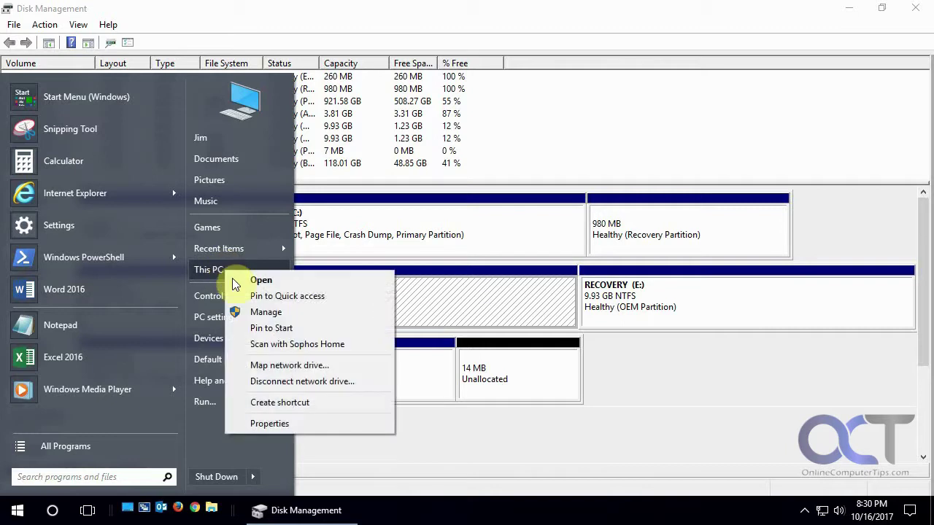
pyautogui.click(61, 476)
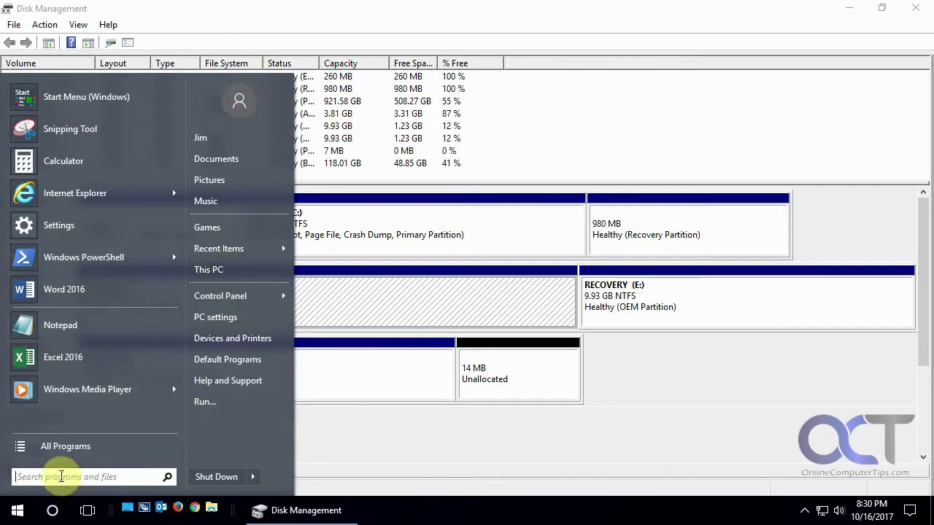
pyautogui.write('disk ')
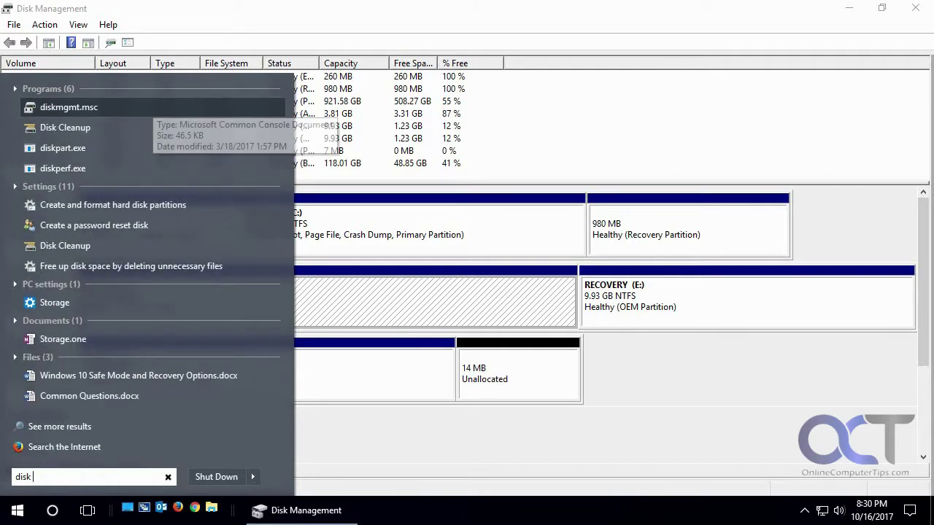
pyautogui.write('ma')
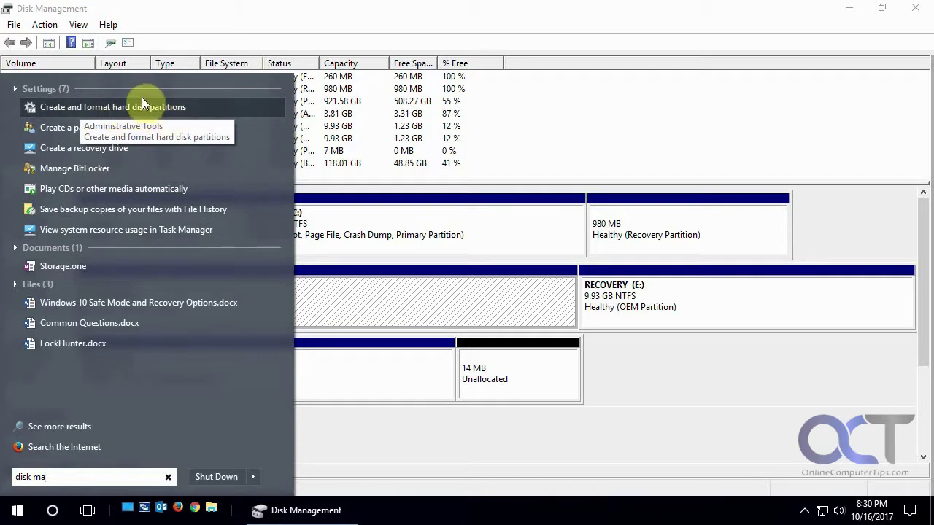
pyautogui.click(193, 19)
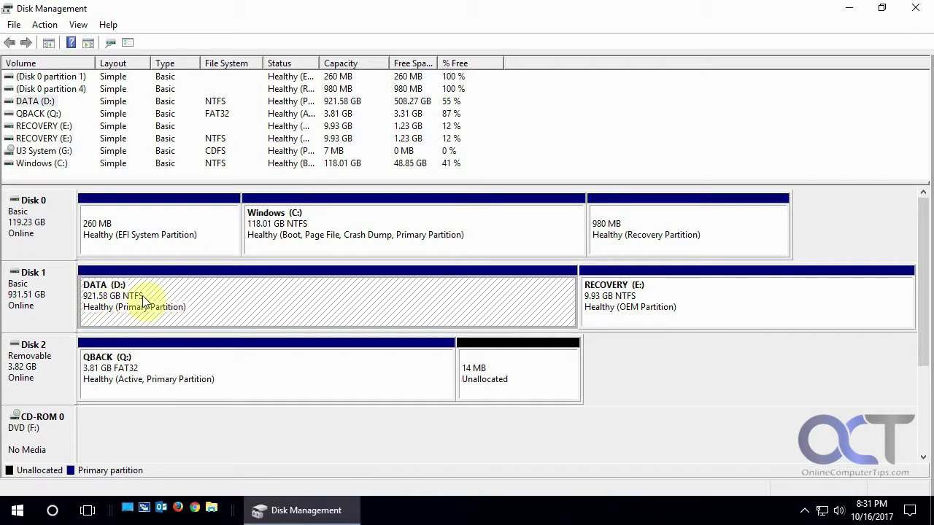
# Step: Select the RECOVERY (E:) partition and close the SanDisk (S:) Explorer window
pyautogui.click(718, 310)
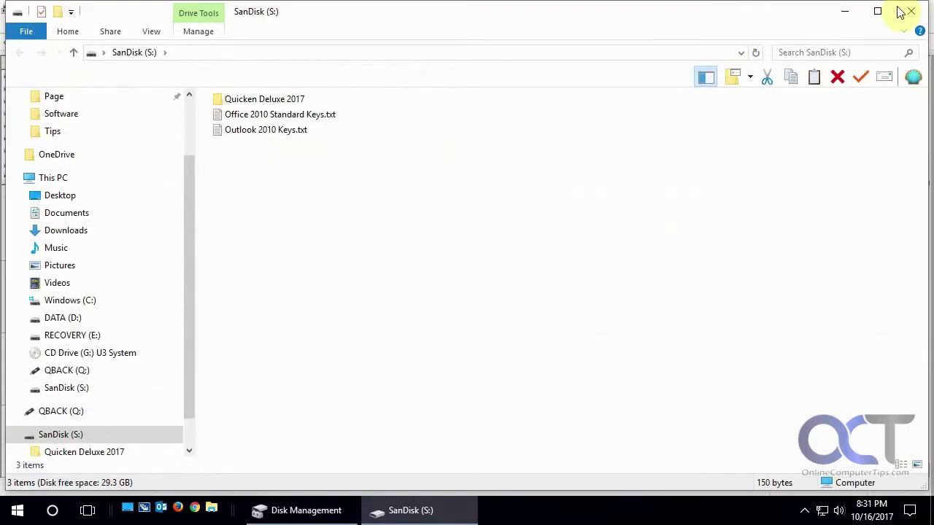
pyautogui.click(908, 11)
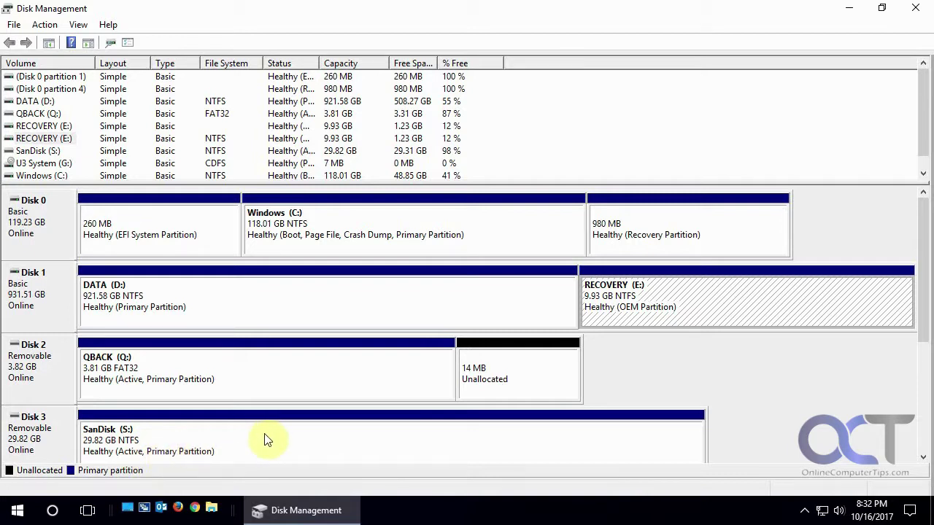
pyautogui.rightClick(162, 441)
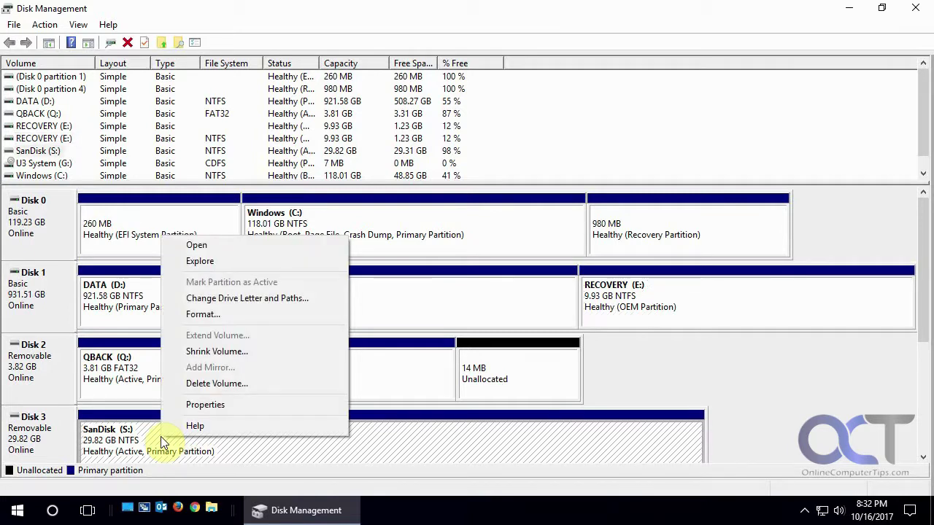
pyautogui.click(219, 402)
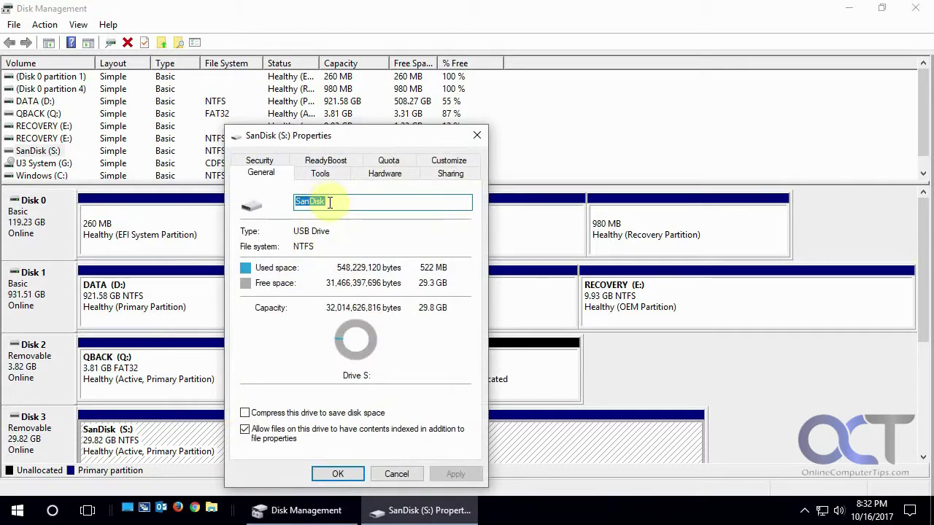
pyautogui.click(320, 174)
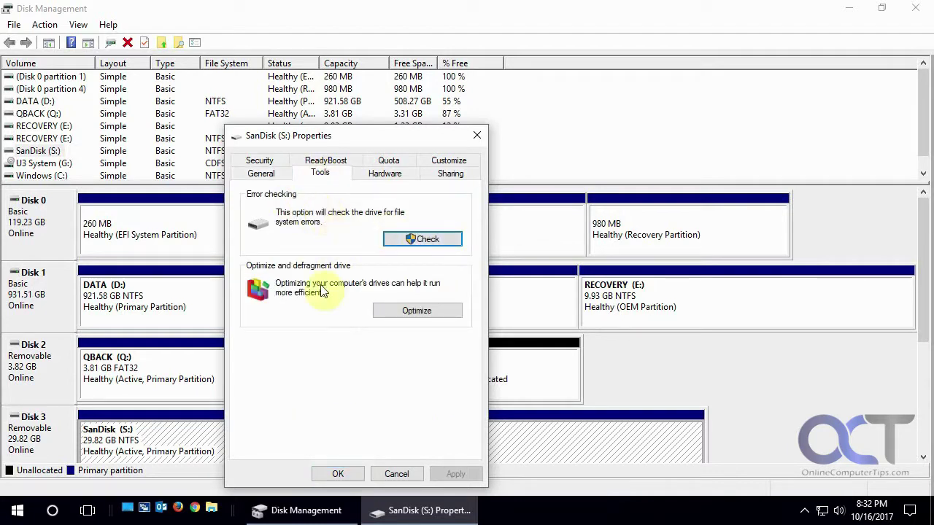
pyautogui.click(383, 174)
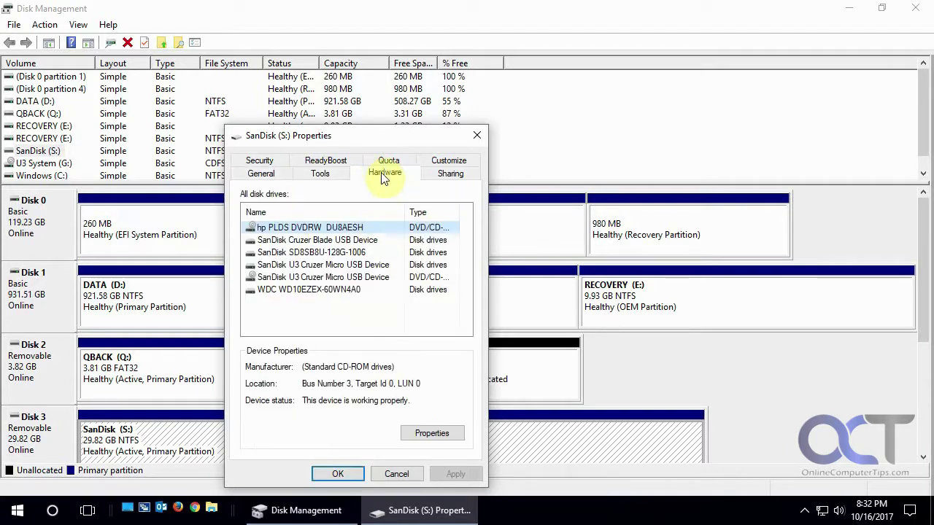
pyautogui.click(449, 173)
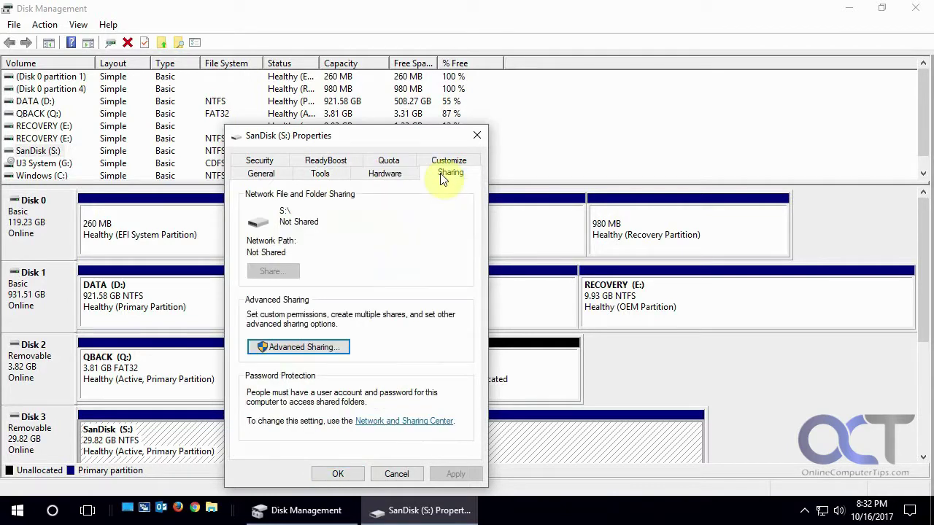
pyautogui.click(260, 161)
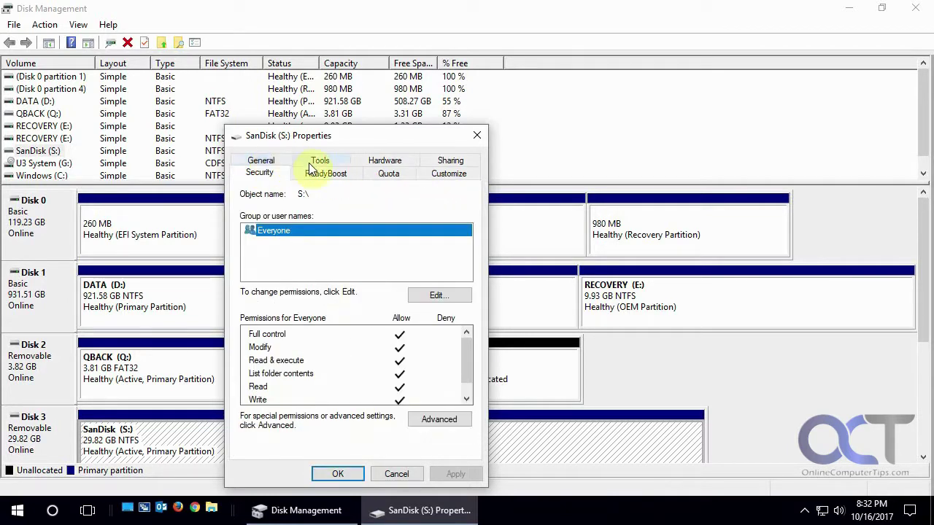
pyautogui.click(476, 139)
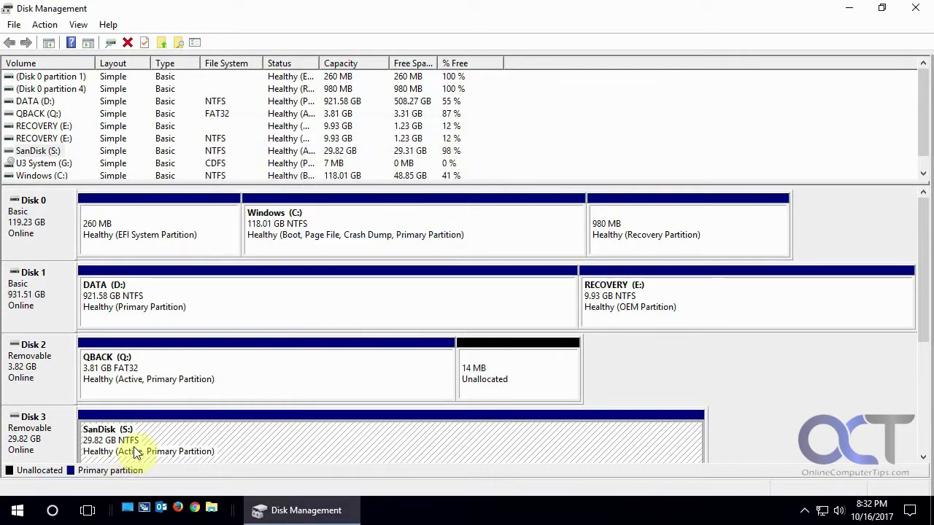
pyautogui.rightClick(52, 436)
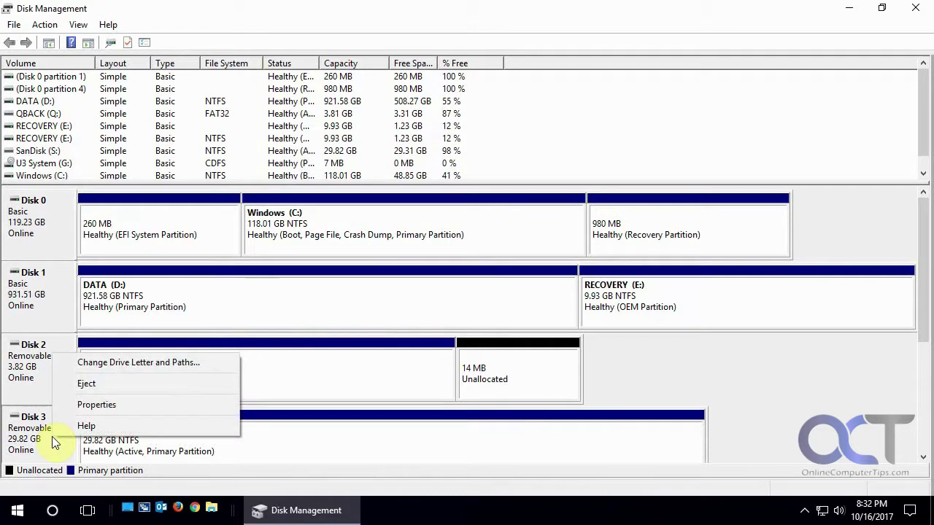
pyautogui.click(105, 363)
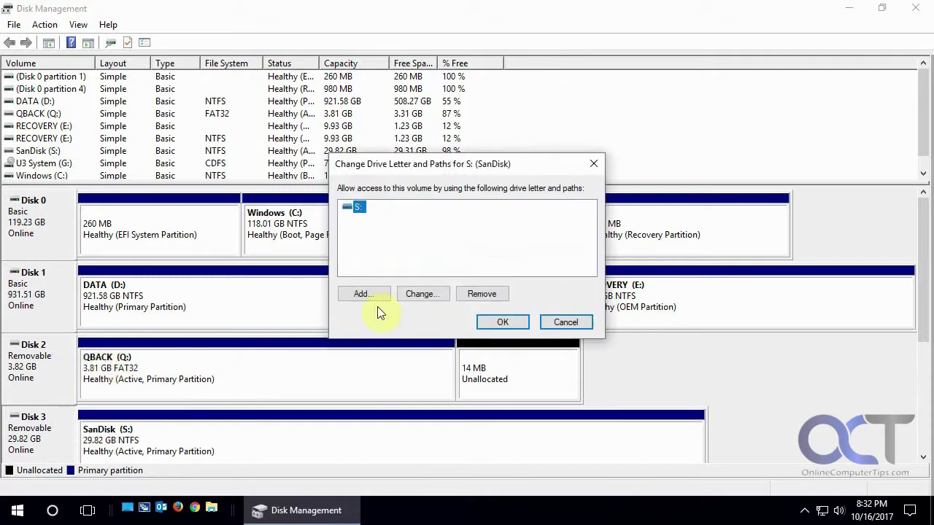
pyautogui.click(420, 295)
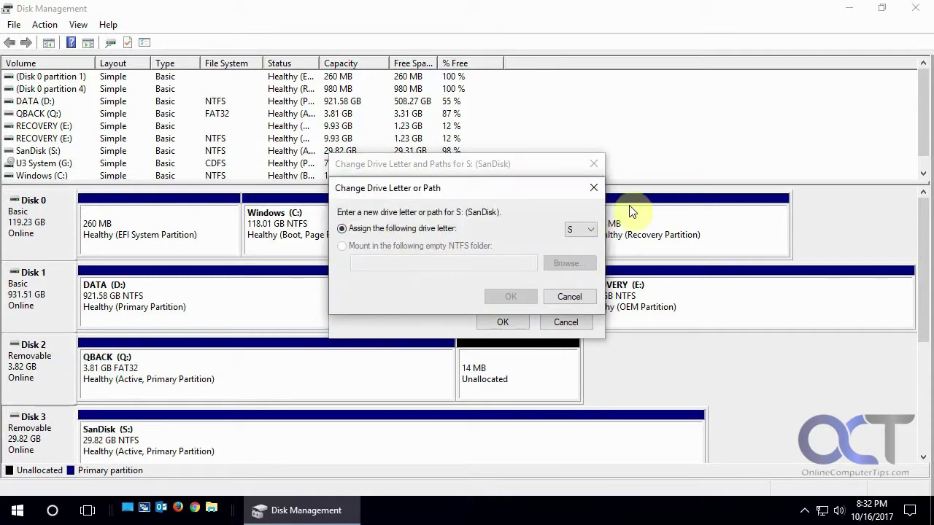
pyautogui.click(588, 231)
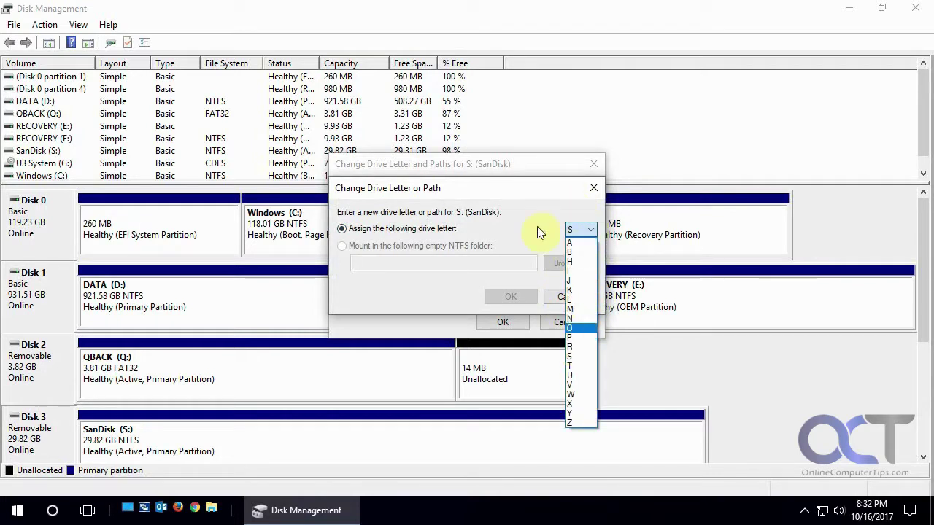
pyautogui.click(532, 191)
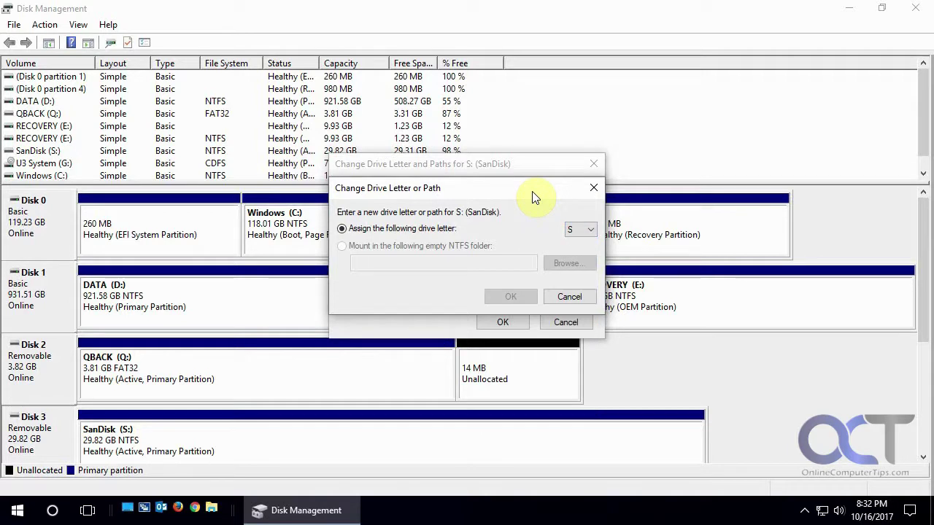
pyautogui.click(573, 297)
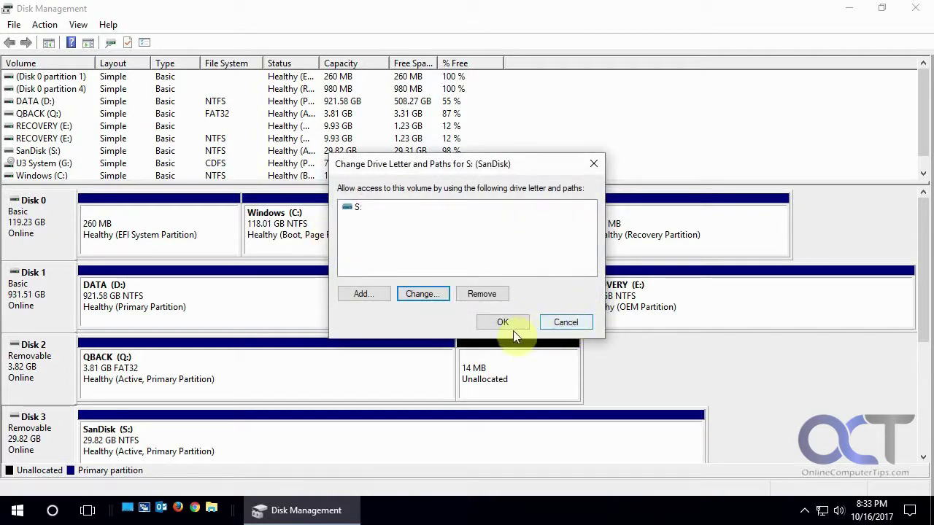
pyautogui.click(562, 323)
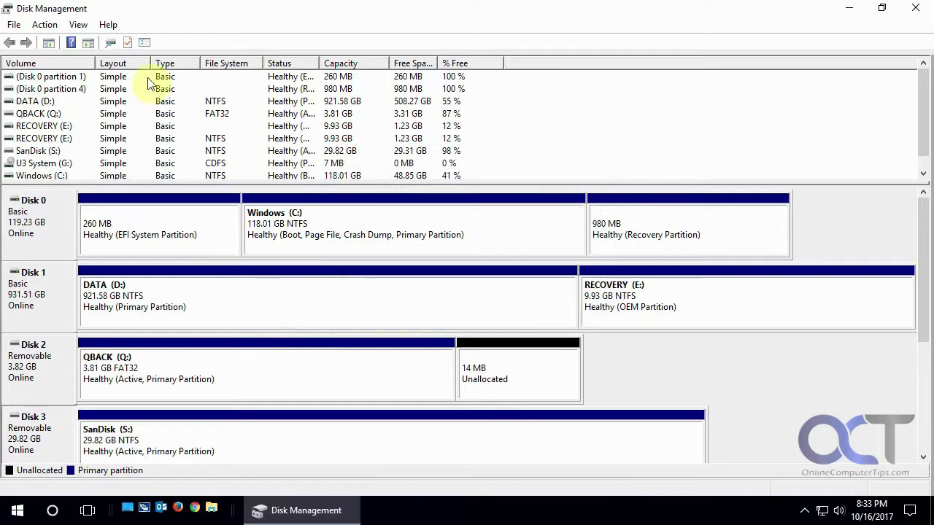
# Step: With DATA (D:) selected, start creating a new virtual hard disk from the Action menu
pyautogui.click(163, 314)
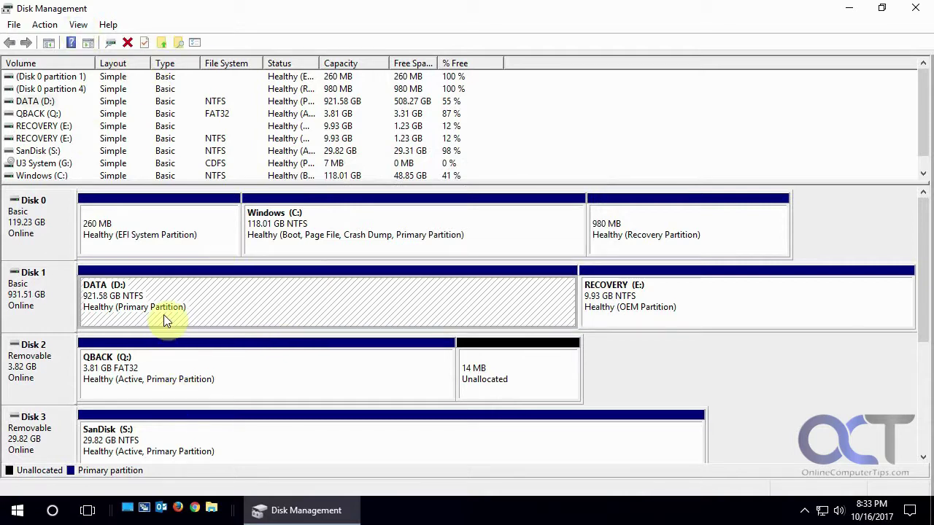
pyautogui.click(55, 26)
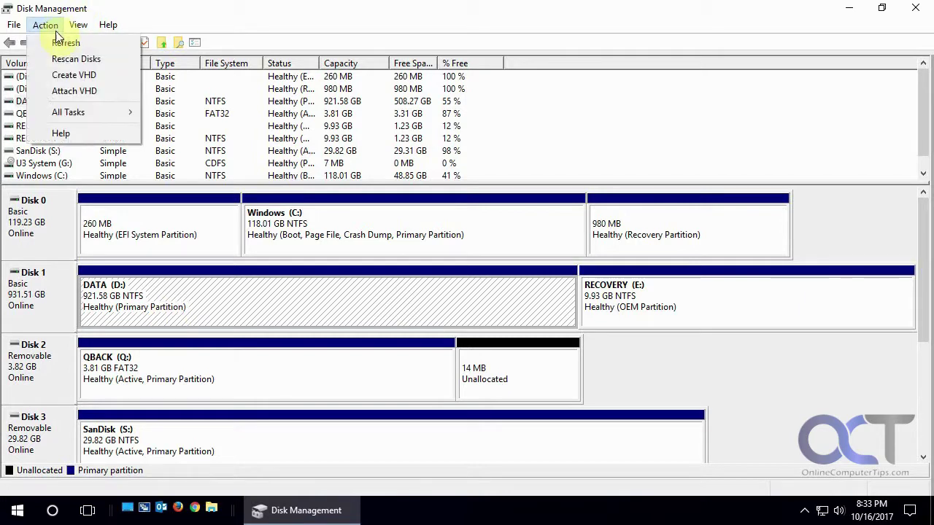
pyautogui.click(67, 76)
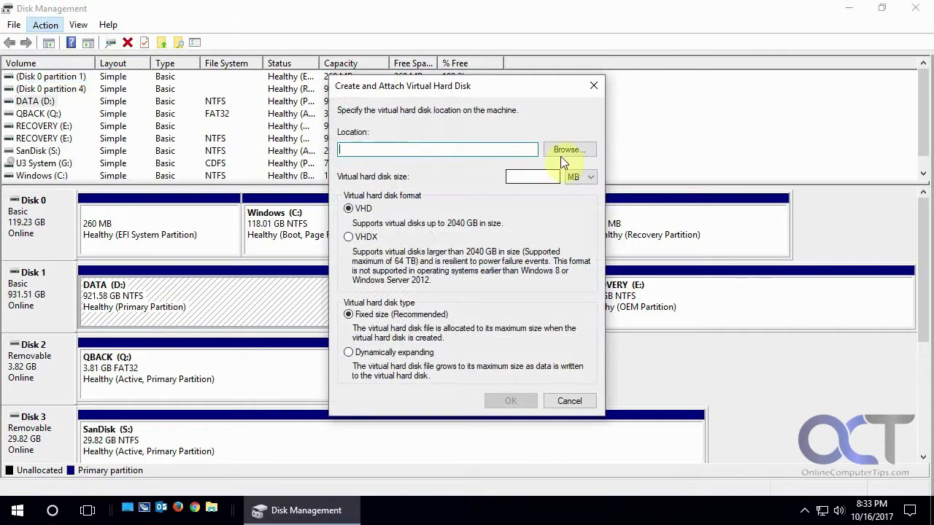
# Step: Browse to DATA (D:)\VirtualDisks and name the virtual disk file 'test'
pyautogui.click(569, 149)
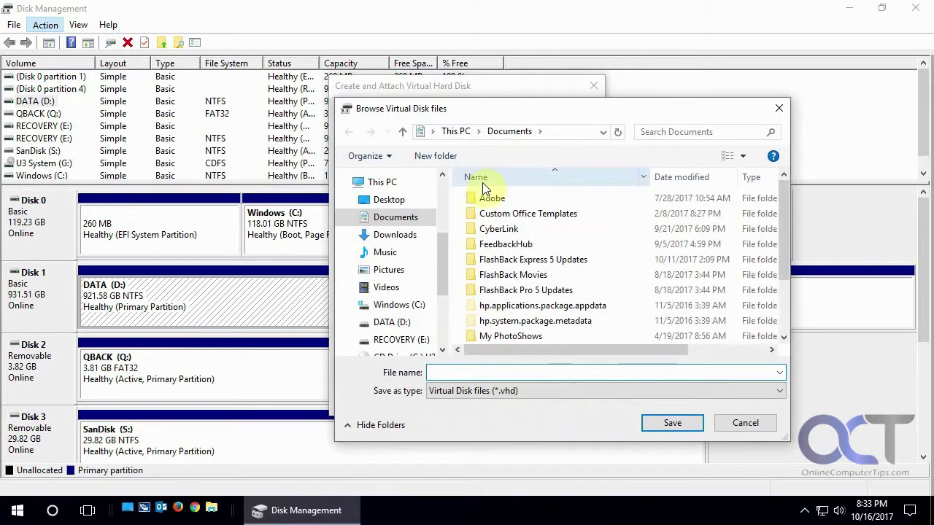
pyautogui.moveTo(442, 270)
pyautogui.mouseDown()
pyautogui.moveTo(439, 215)
pyautogui.moveTo(442, 296)
pyautogui.mouseUp()
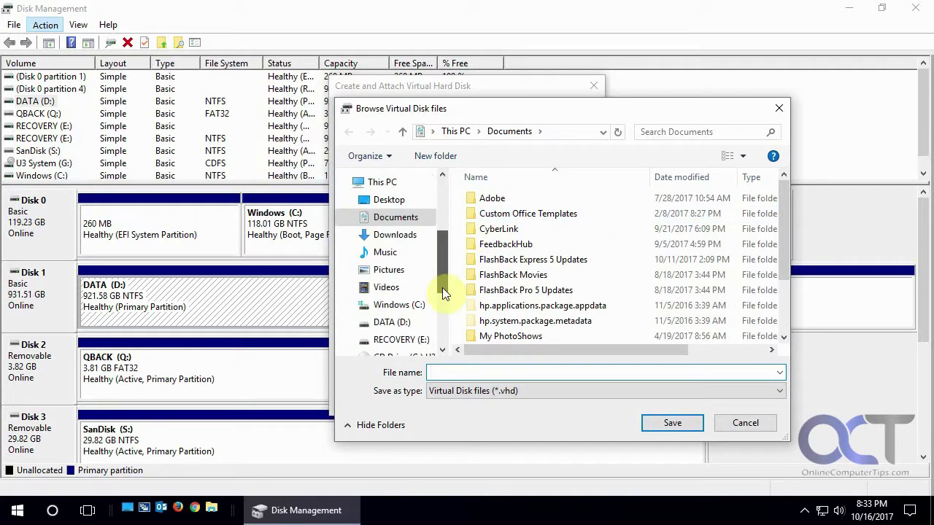
pyautogui.click(402, 248)
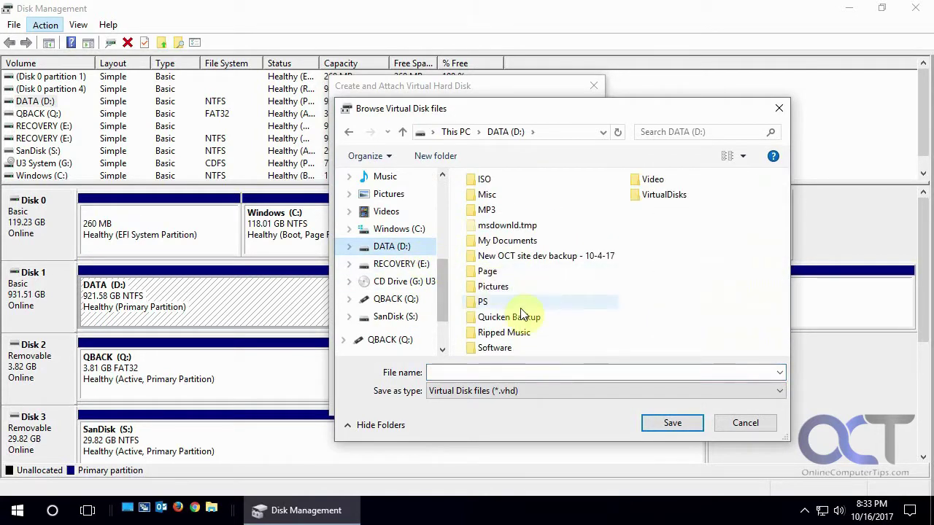
pyautogui.doubleClick(651, 196)
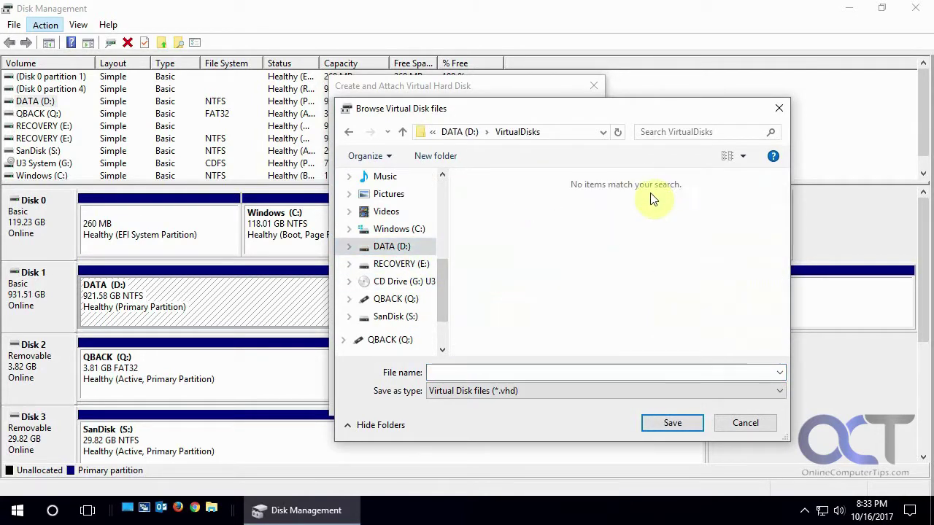
pyautogui.click(499, 369)
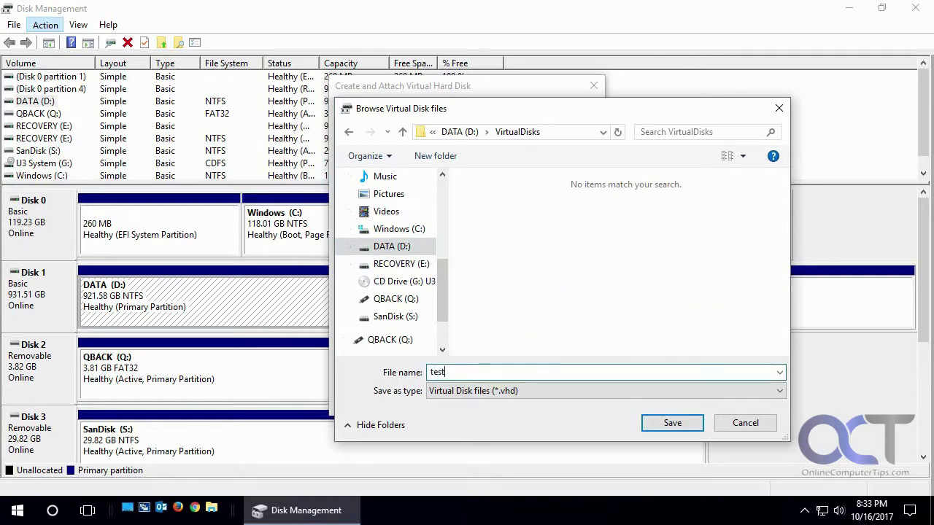
# Step: Save as test.vhd and create a 20 MB fixed-size VHD
pyautogui.click(668, 423)
pyautogui.write('D:\\VirtualDisks\\test.vhd')
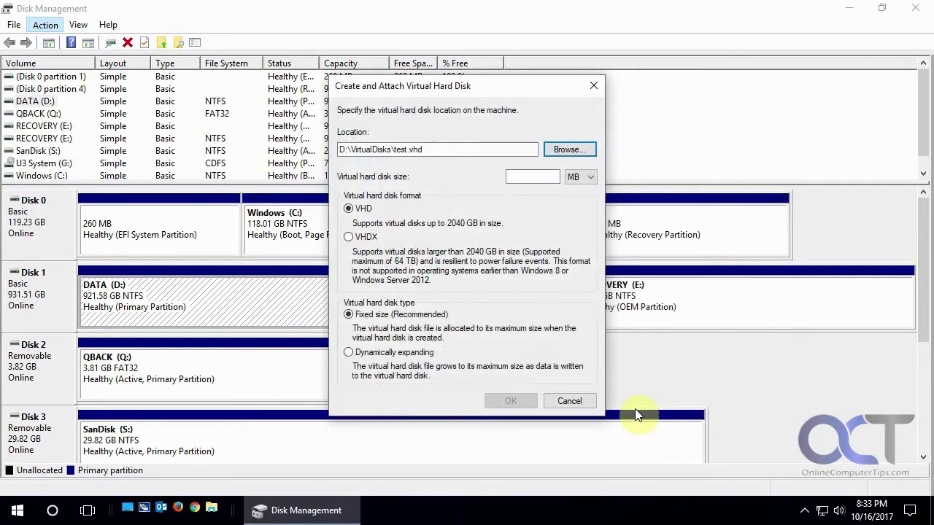
pyautogui.click(541, 178)
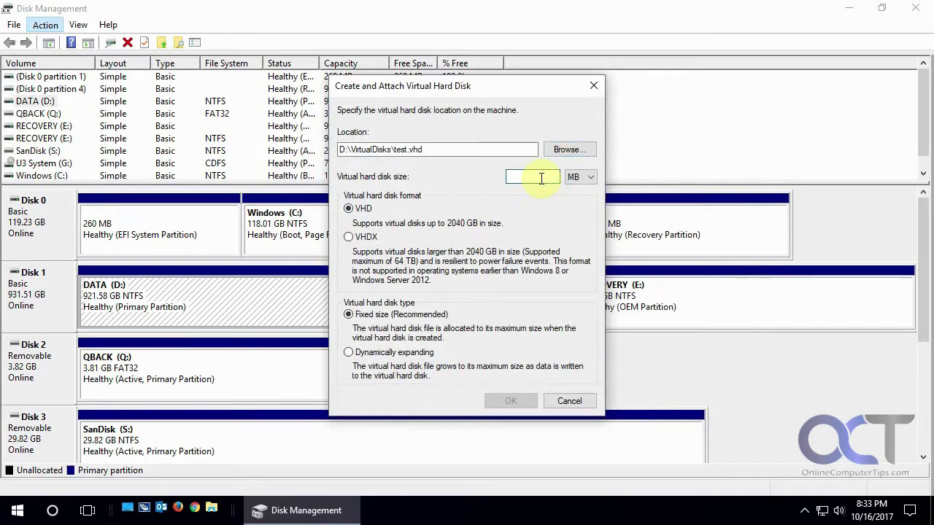
pyautogui.write('20')
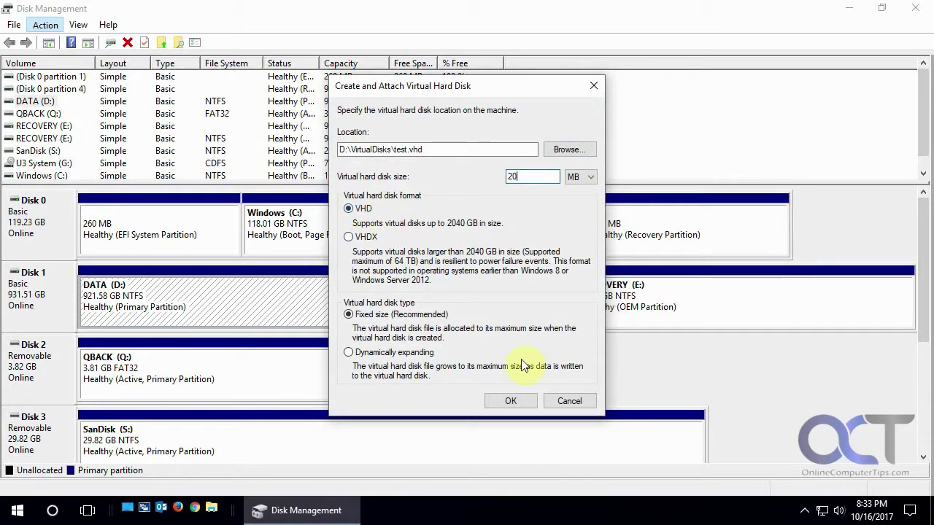
pyautogui.click(521, 400)
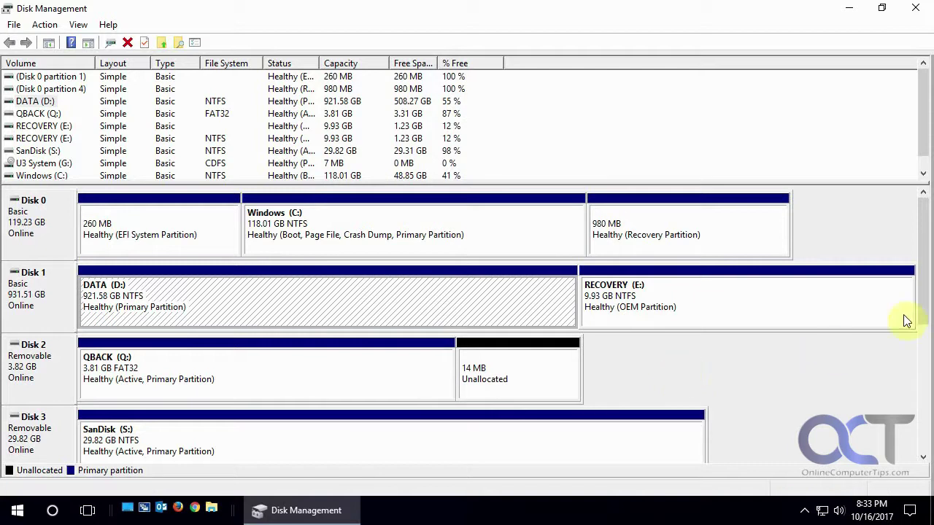
pyautogui.moveTo(925, 267); pyautogui.dragTo(925, 329)
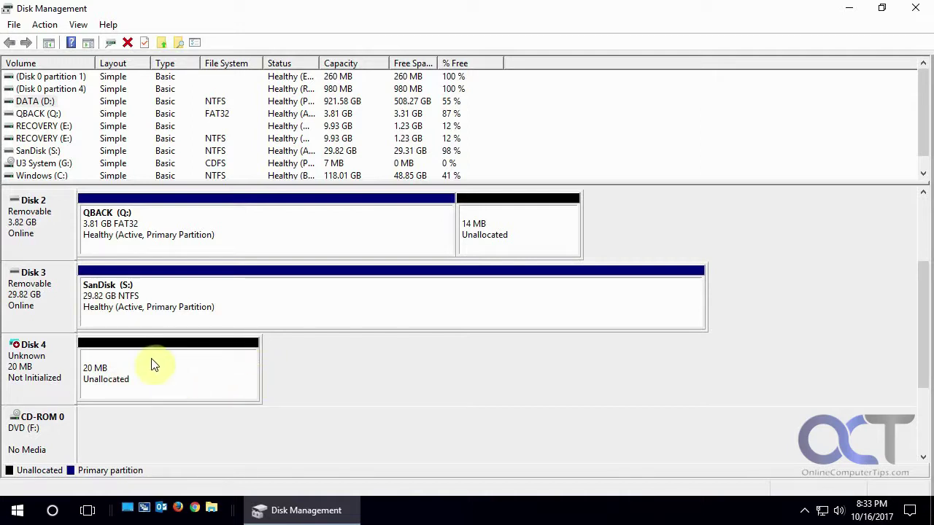
pyautogui.rightClick(47, 365)
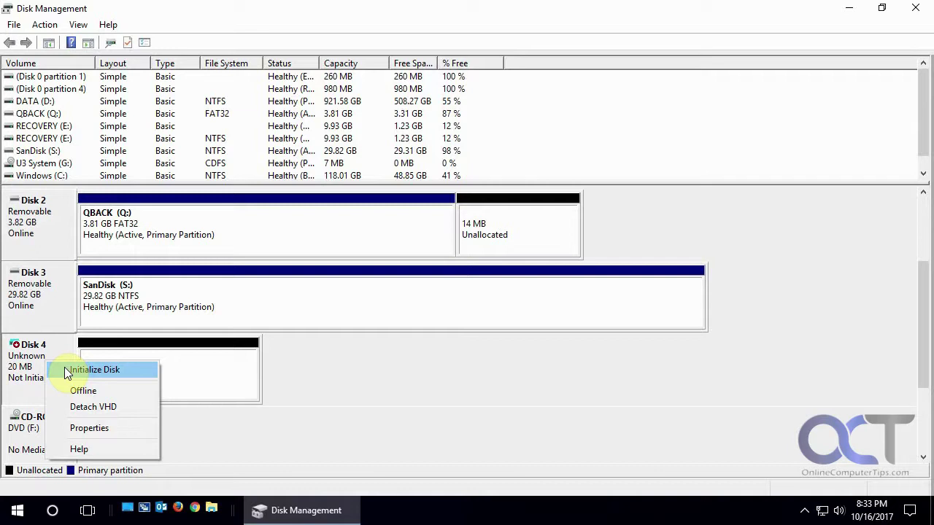
pyautogui.click(66, 372)
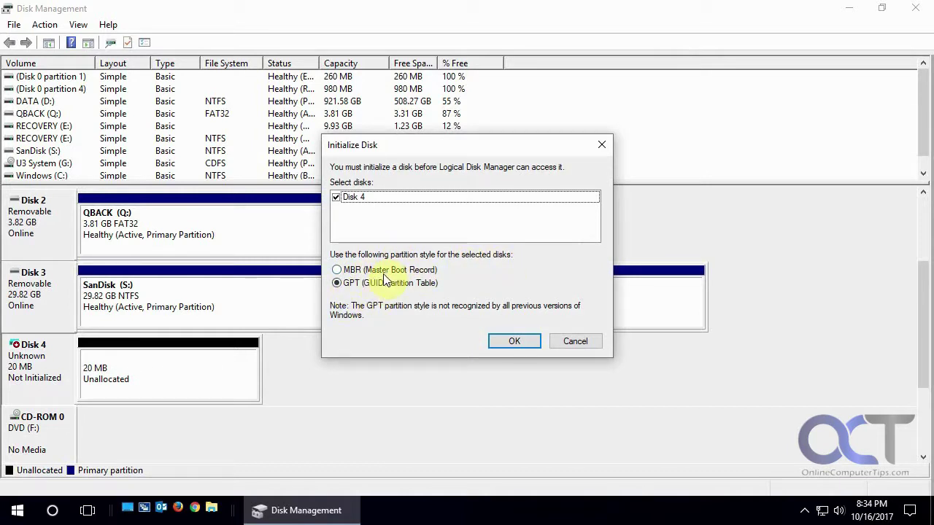
pyautogui.click(514, 342)
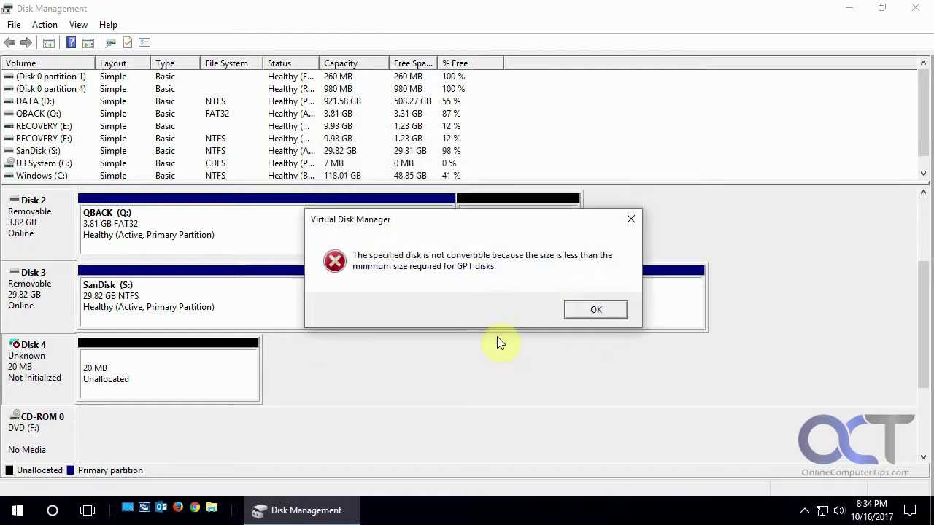
pyautogui.click(587, 310)
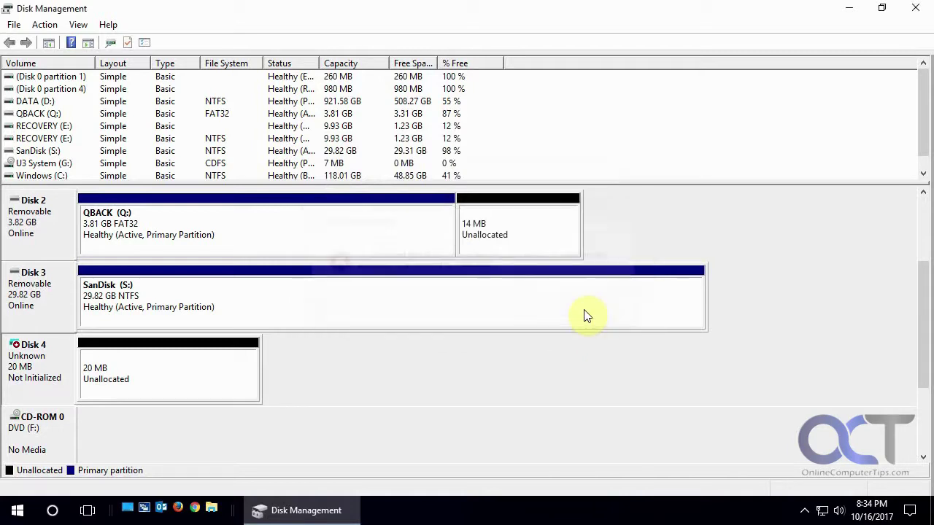
pyautogui.rightClick(110, 362)
# Step: Initialize Disk 4 using the MBR (Master Boot Record) partition style
pyautogui.click(62, 365)
pyautogui.rightClick(62, 362)
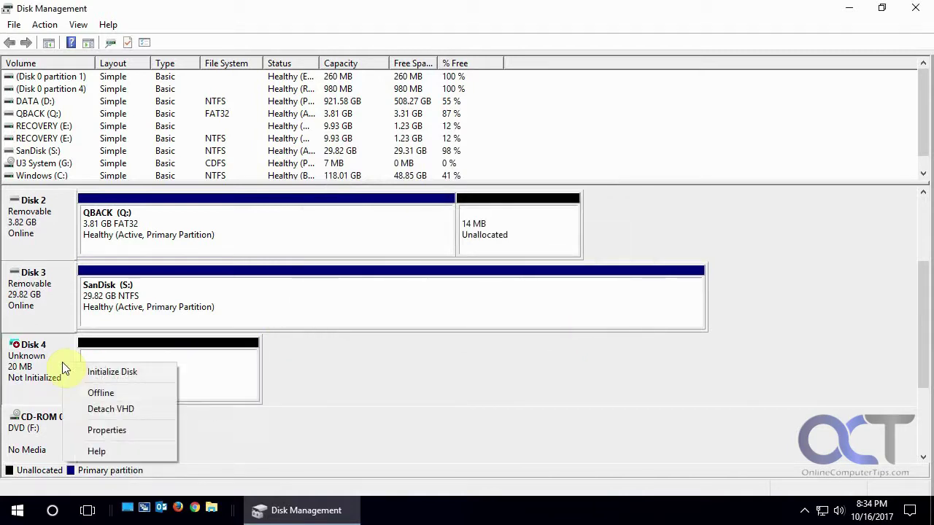
pyautogui.click(109, 371)
pyautogui.click(379, 270)
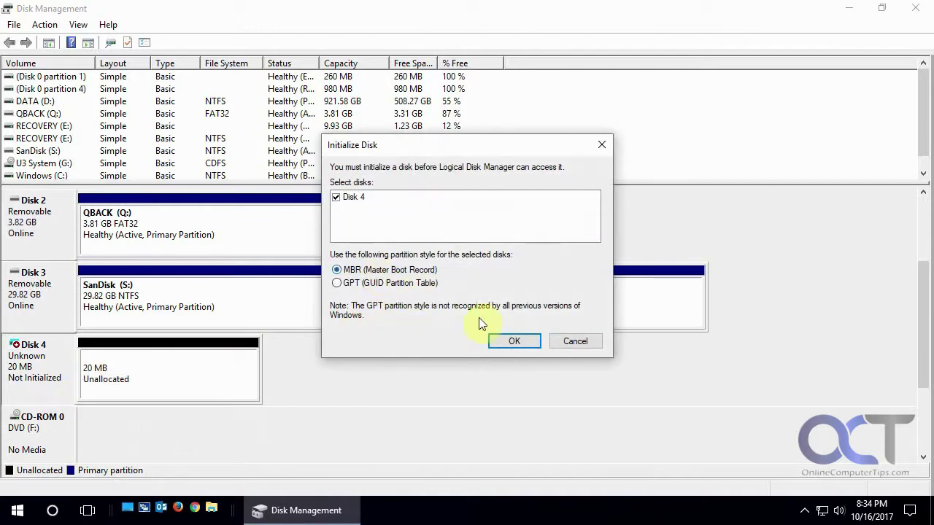
pyautogui.click(509, 344)
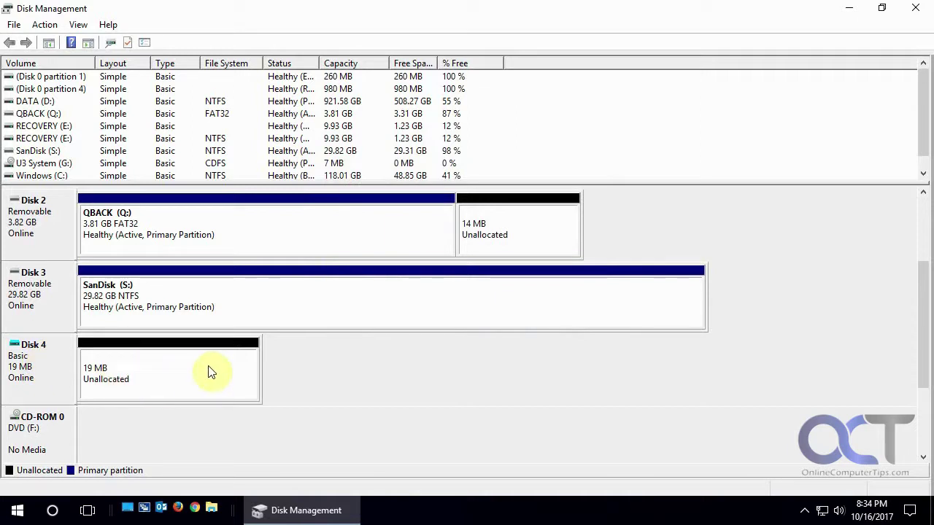
pyautogui.rightClick(181, 363)
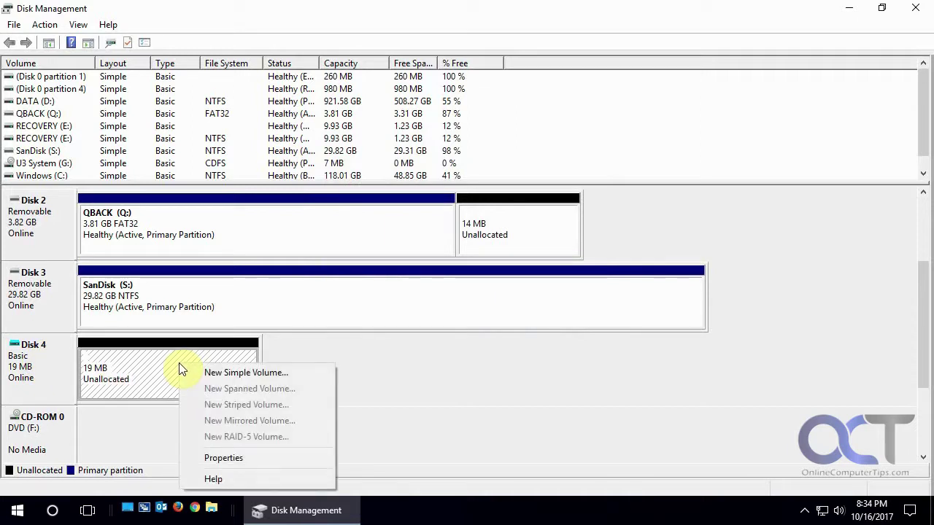
# Step: Start a New Simple Volume of 17 MB and assign it drive letter Z
pyautogui.click(204, 373)
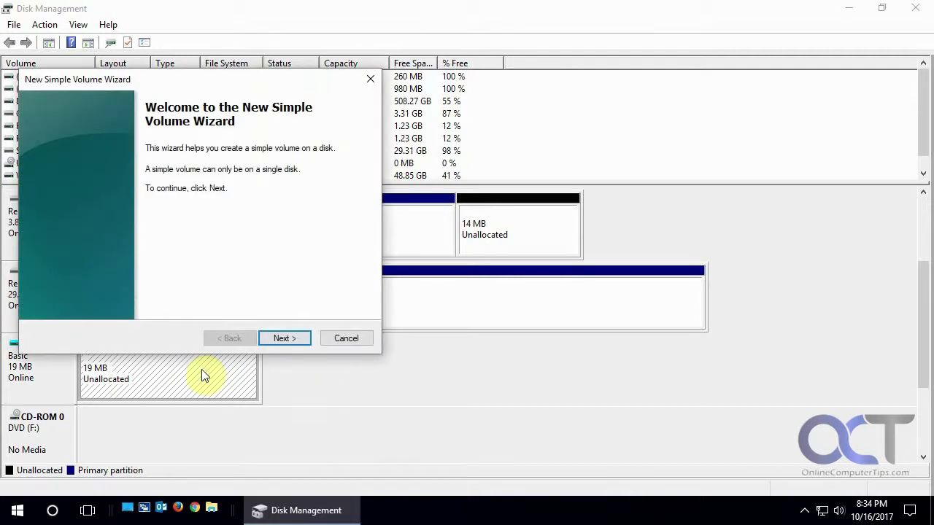
pyautogui.click(277, 340)
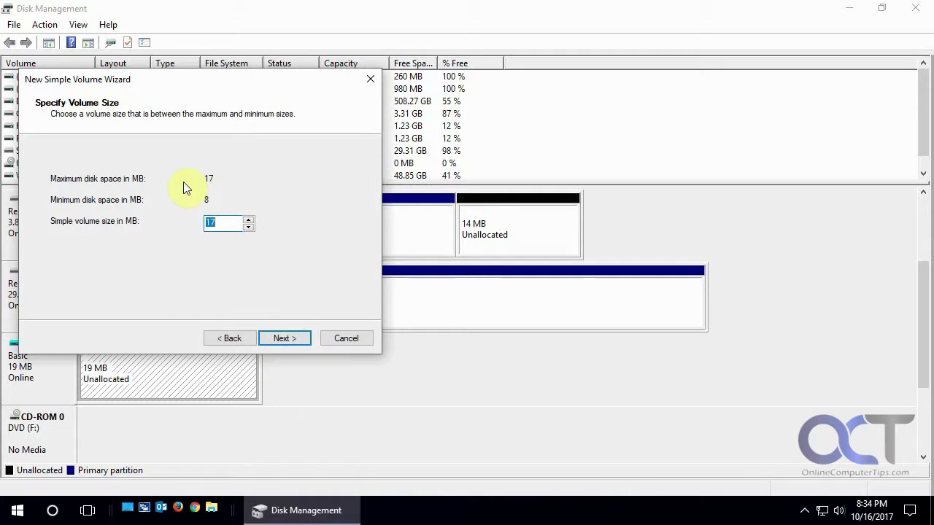
pyautogui.click(291, 341)
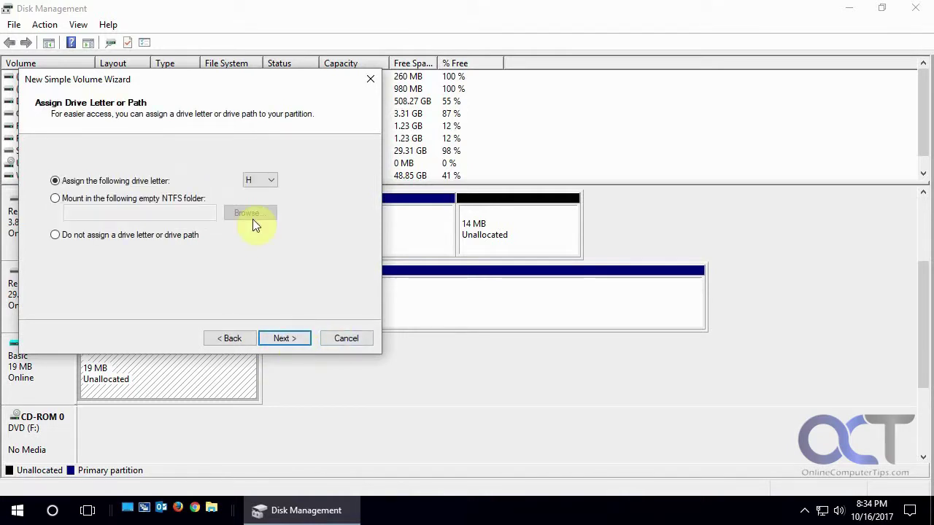
pyautogui.click(272, 181)
pyautogui.click(268, 361)
pyautogui.click(278, 337)
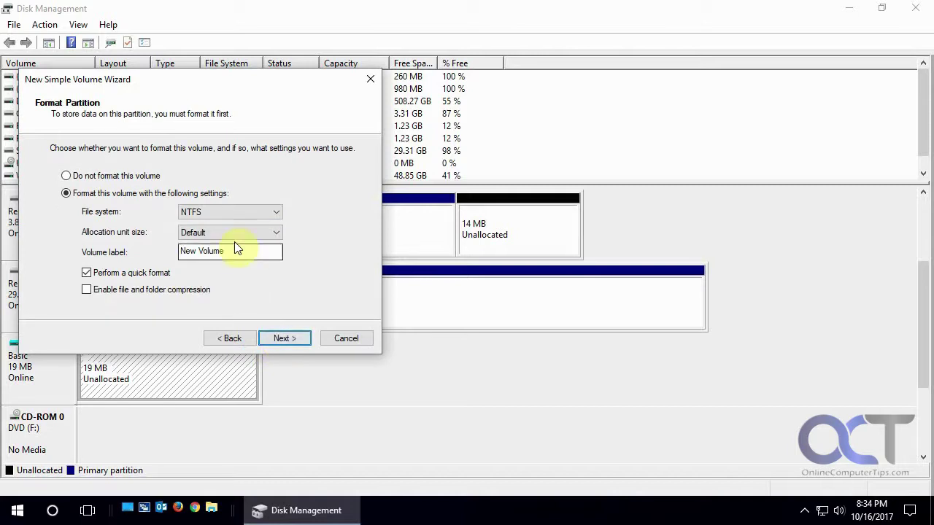
# Step: Format the volume as NTFS with label 'temp' and finish the wizard
pyautogui.moveTo(266, 252); pyautogui.dragTo(146, 255)
pyautogui.write('temp')
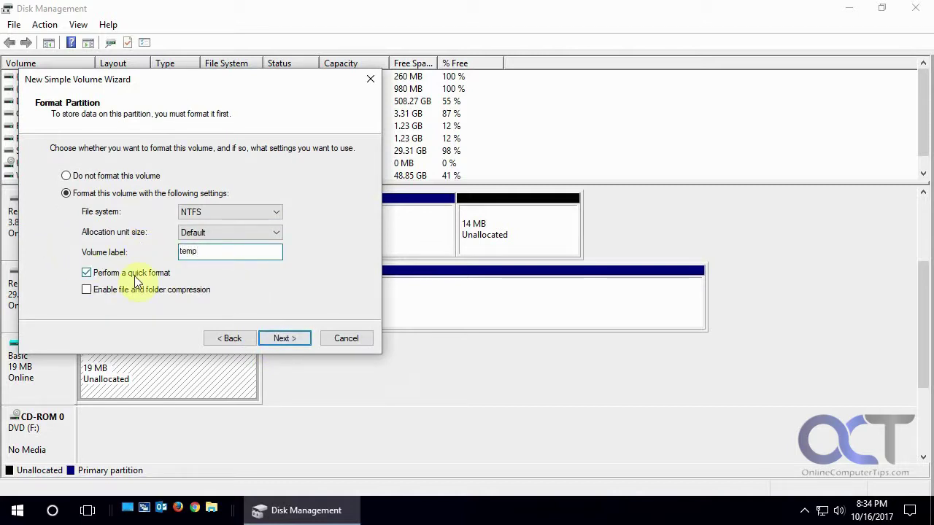
pyautogui.click(292, 337)
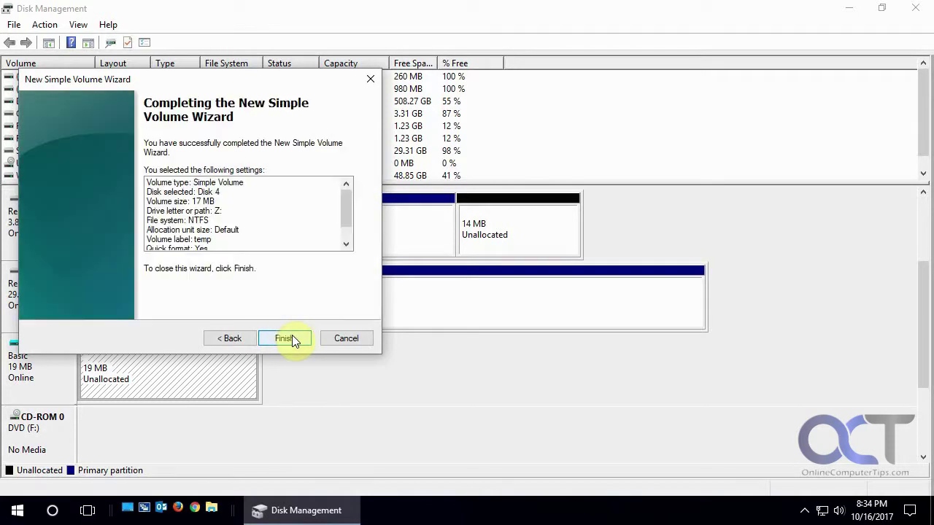
pyautogui.click(292, 337)
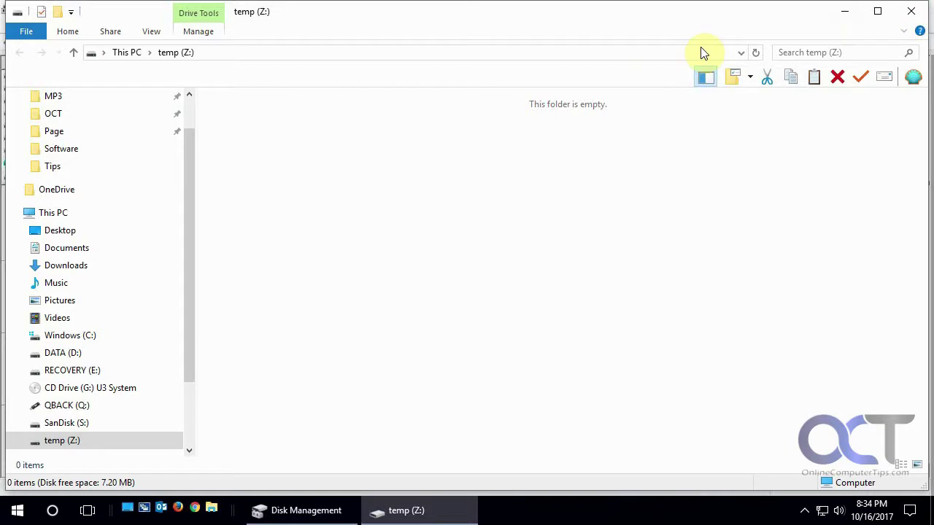
# Step: Close the empty temp (Z:) Explorer window, returning to Disk Management
pyautogui.click(908, 13)
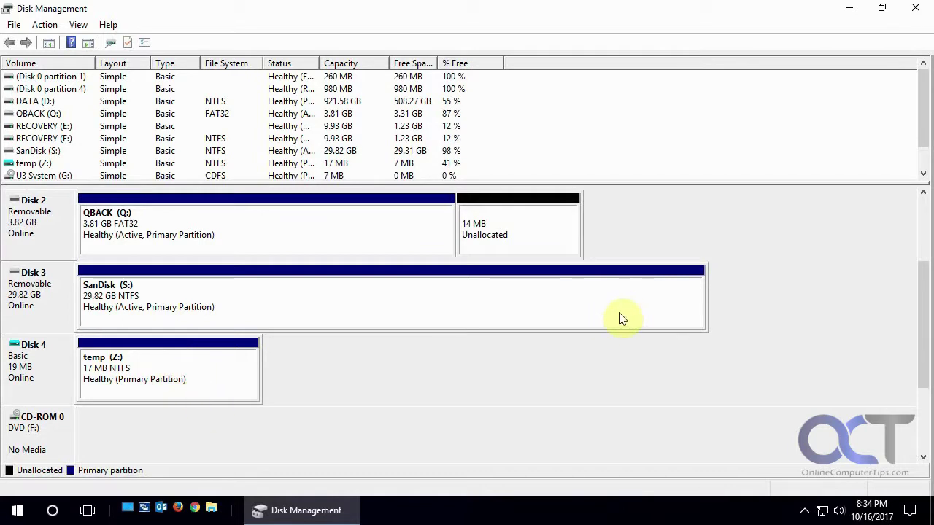
pyautogui.moveTo(924, 297); pyautogui.dragTo(923, 232)
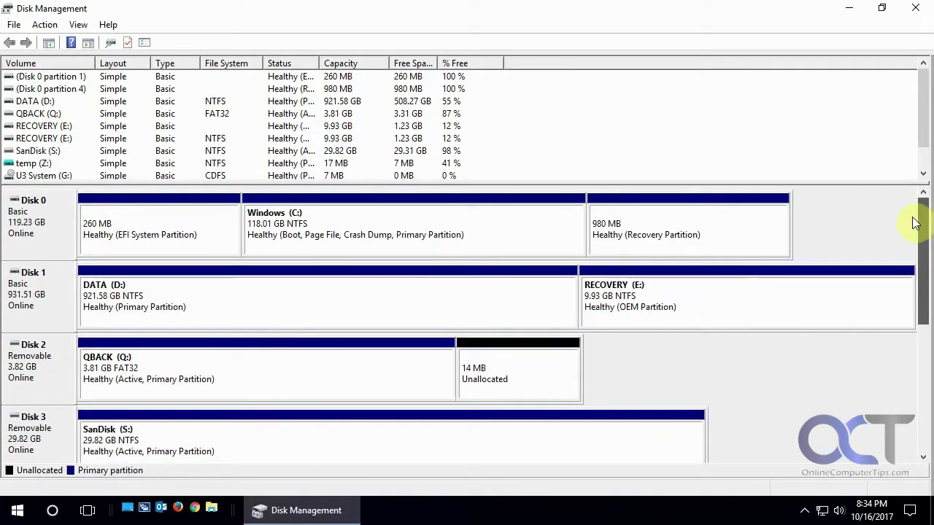